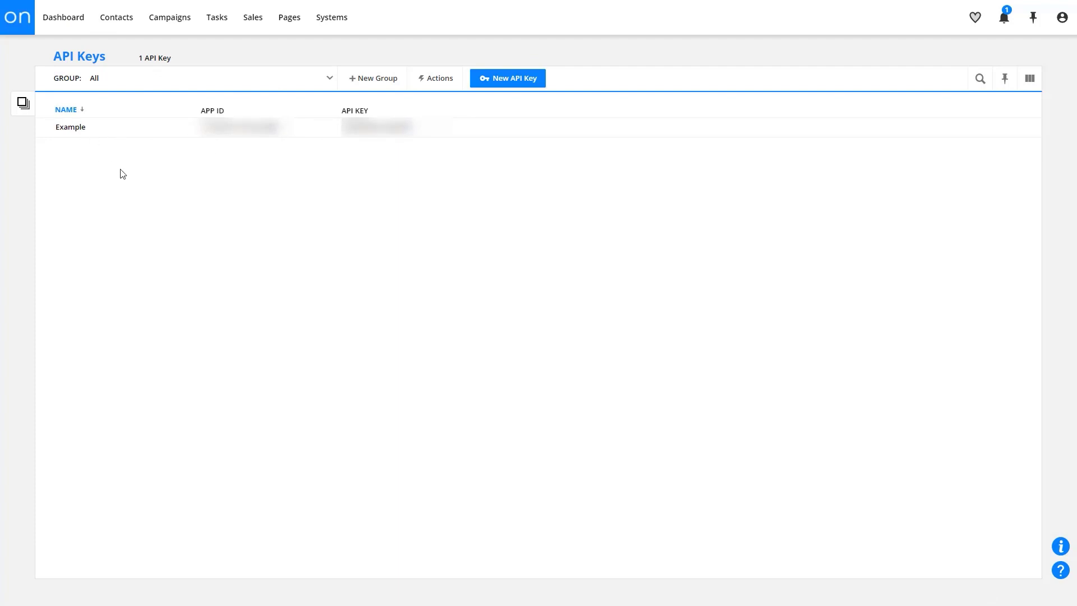
- Create an API key named "My New Key" in Ontraport, choose its contact owner, and save it
left_click(504, 79)
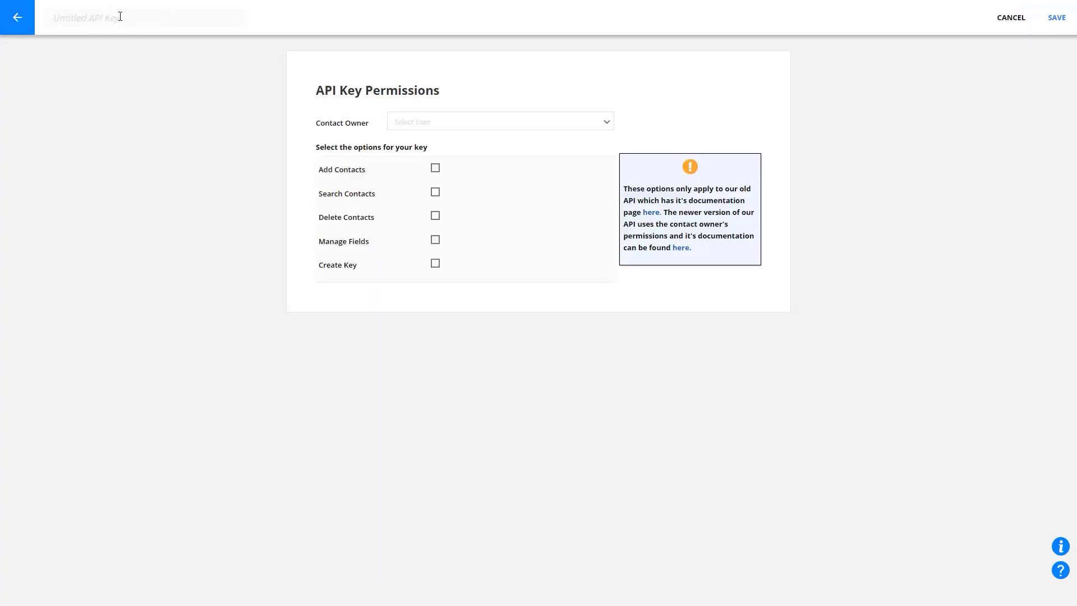
type("My New Key")
left_click(591, 125)
left_click(433, 140)
left_click(1055, 17)
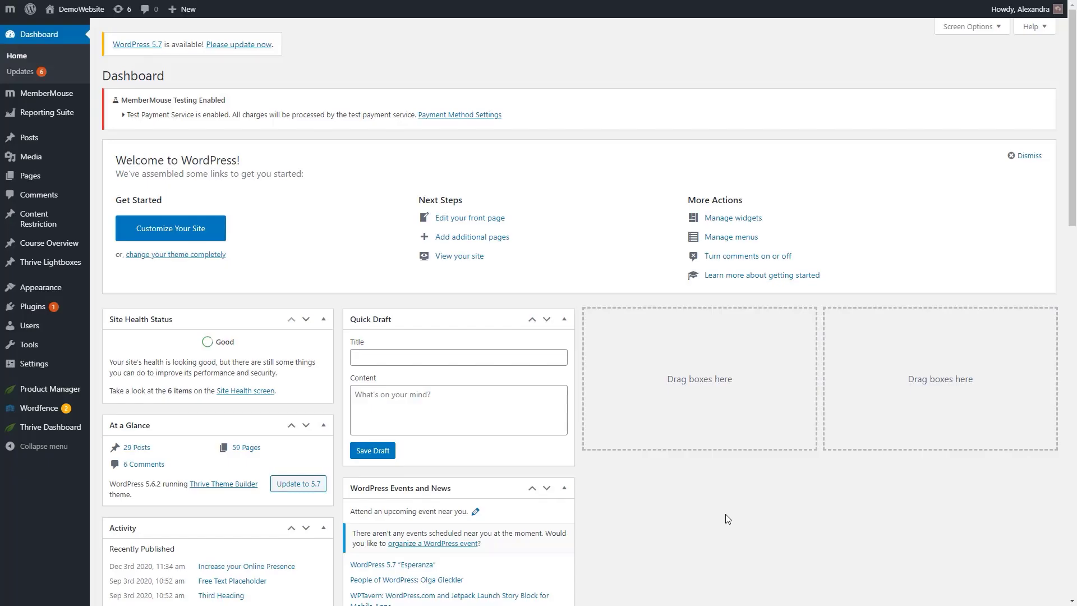
- In the WordPress admin, open the API Connections manager from the Thrive Dashboard
left_click(51, 427)
scroll(608, 395, "down", 12)
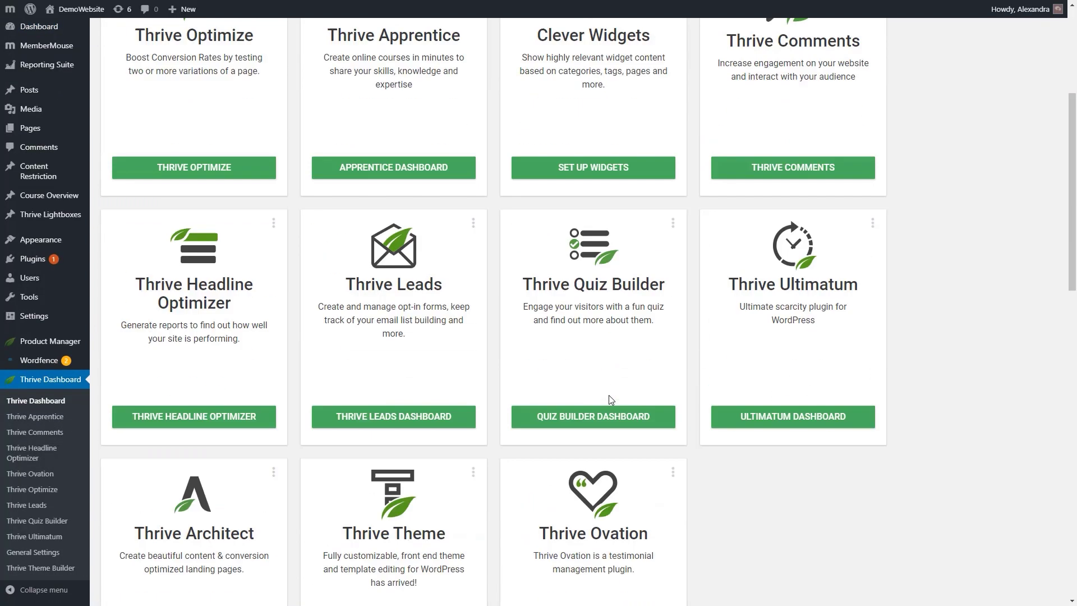
scroll(611, 400, "down", 1)
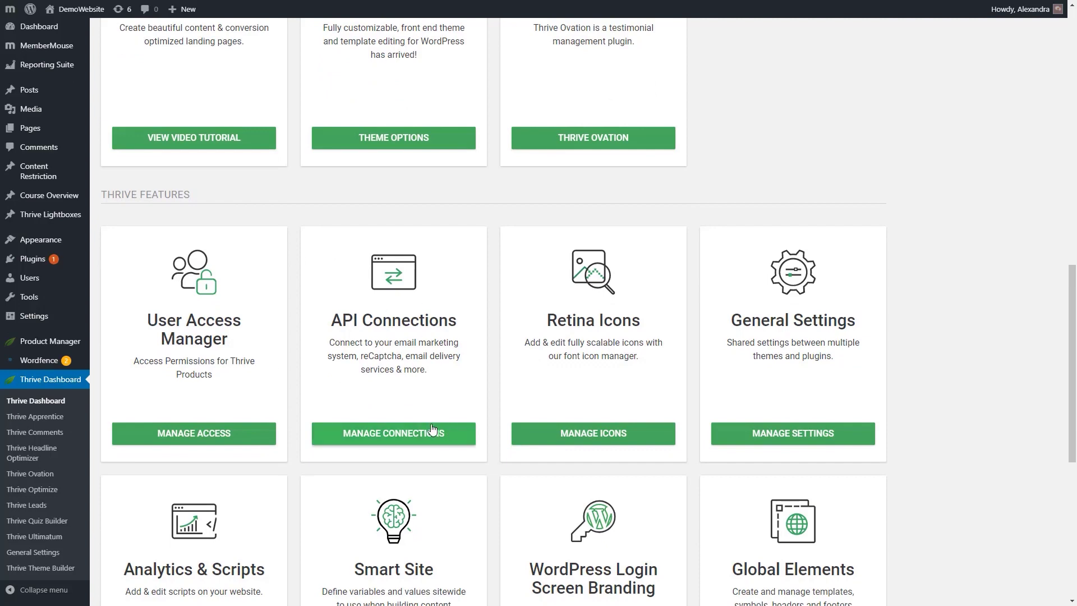
left_click(401, 440)
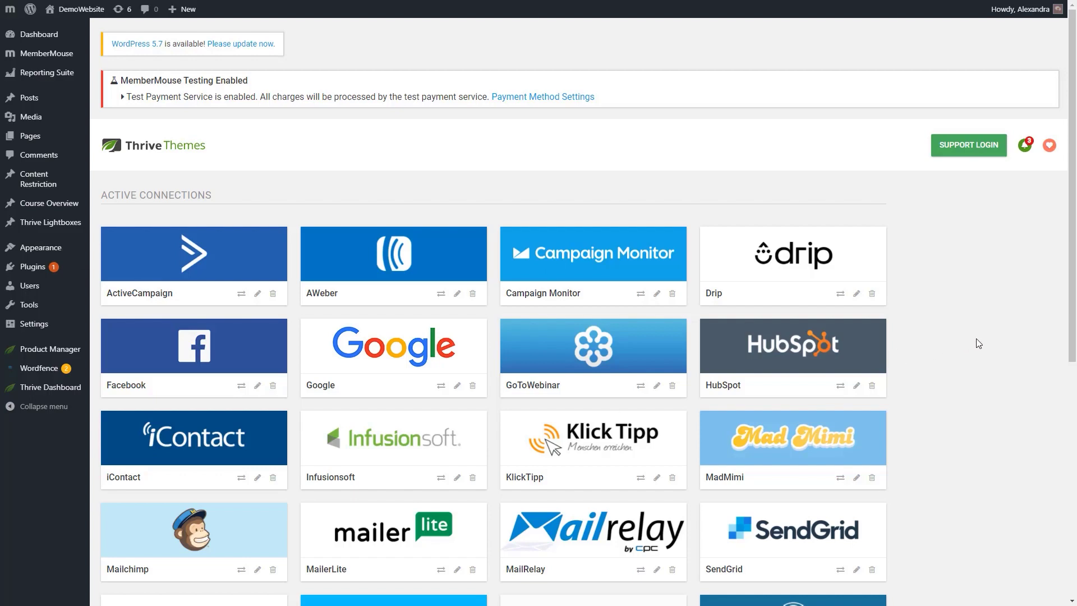
- Add a new connection and choose Ontraport as its app
scroll(979, 343, "down", 7)
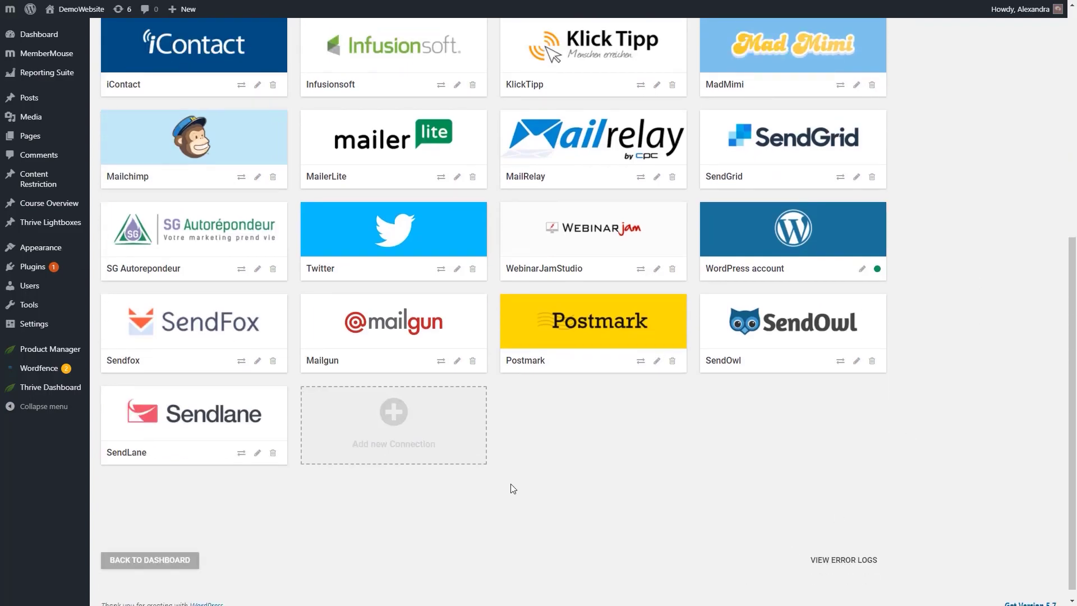
left_click(398, 429)
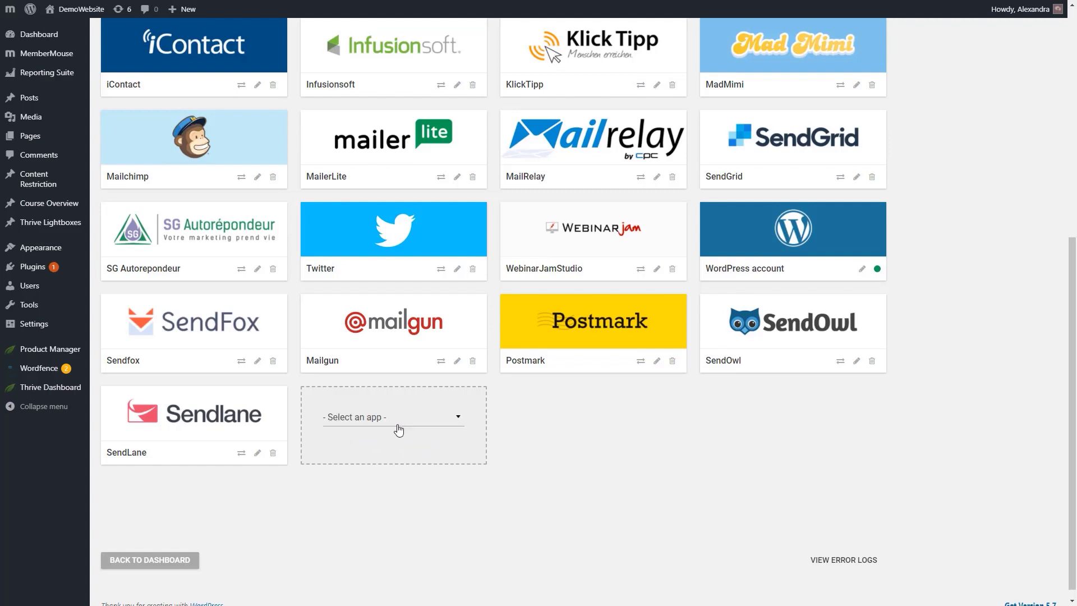
left_click(397, 429)
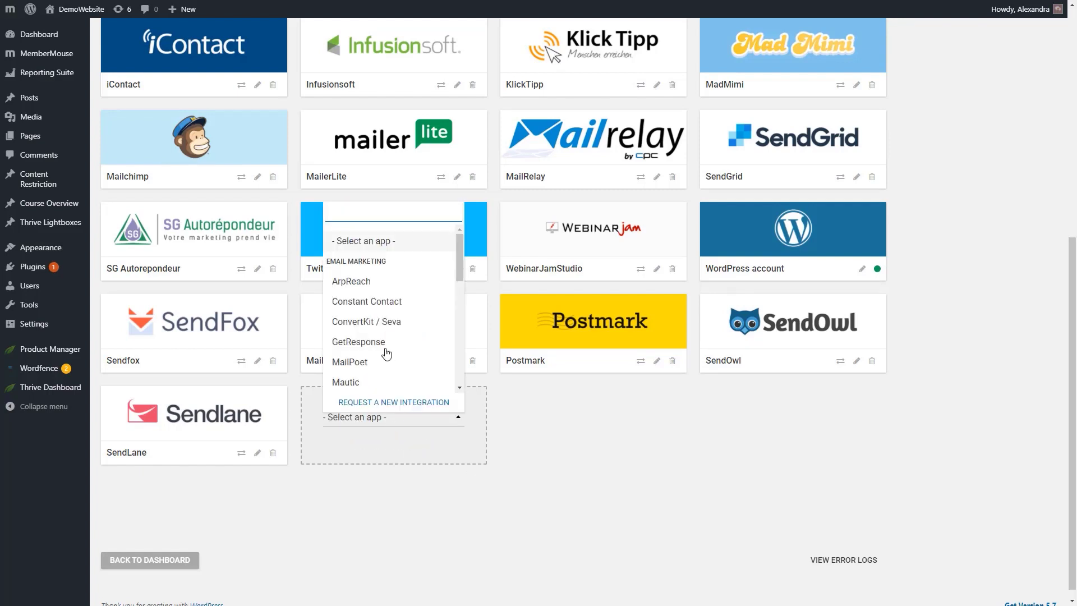
scroll(391, 306, "down", 5)
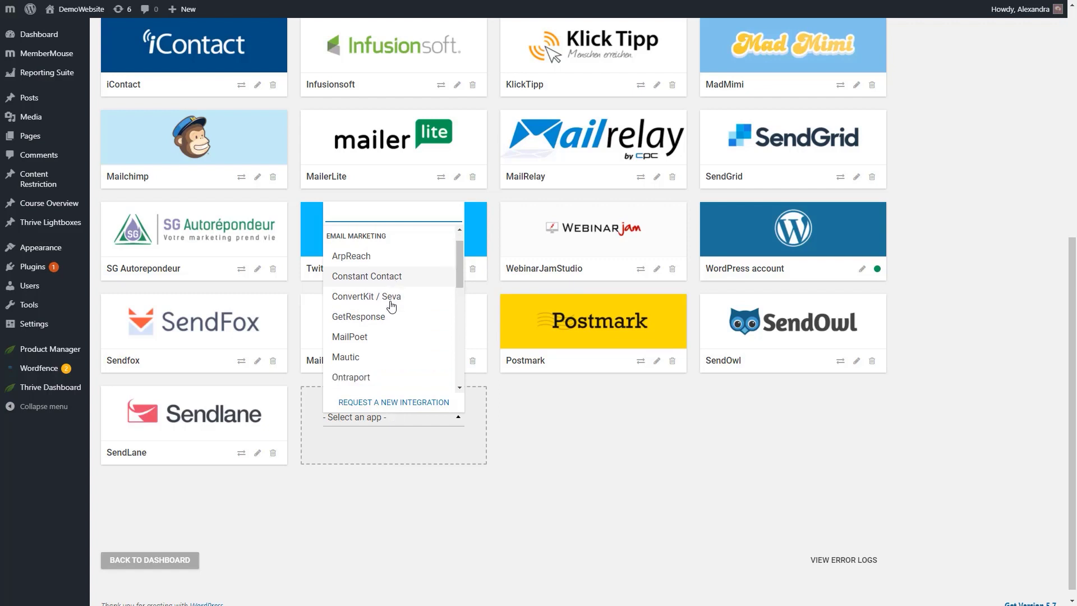
left_click(357, 235)
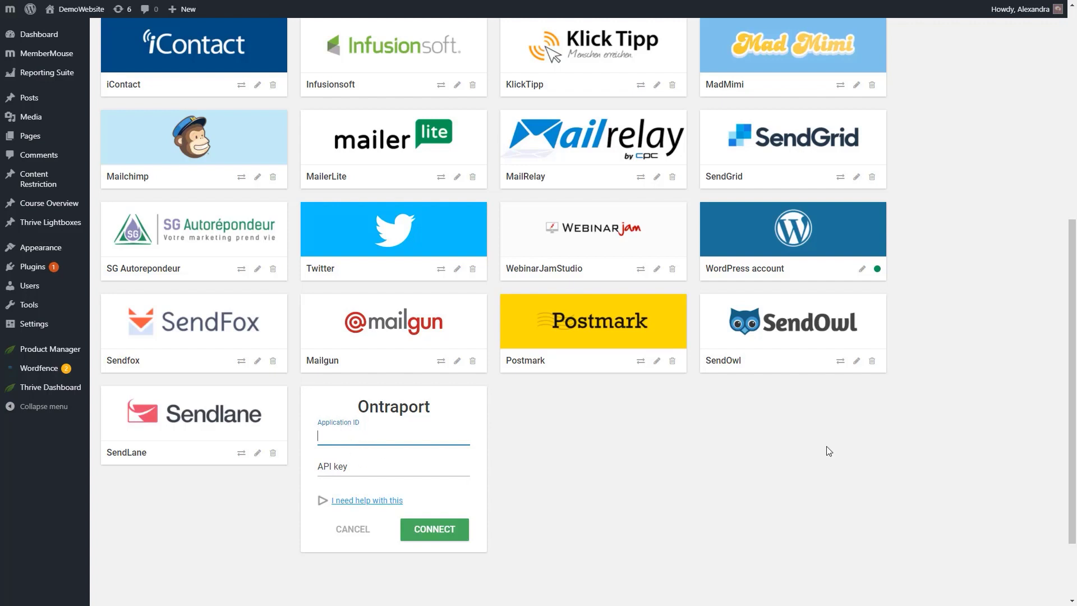
- Paste the Ontraport application ID and API key, connect the service, and finish the setup
key("ctrl+v")
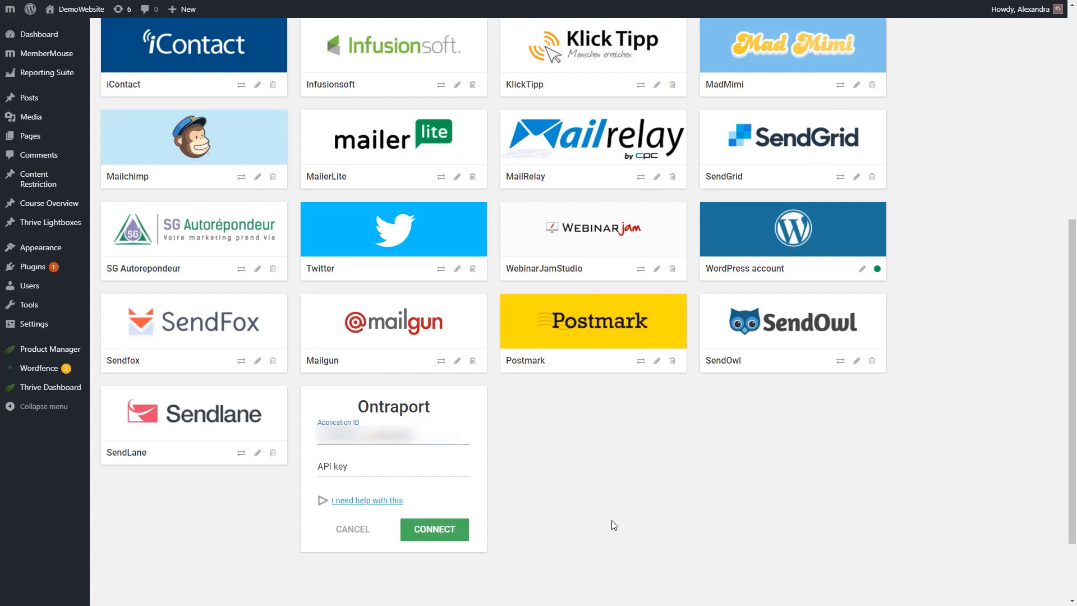
key("Tab")
key("ctrl+v")
left_click(435, 529)
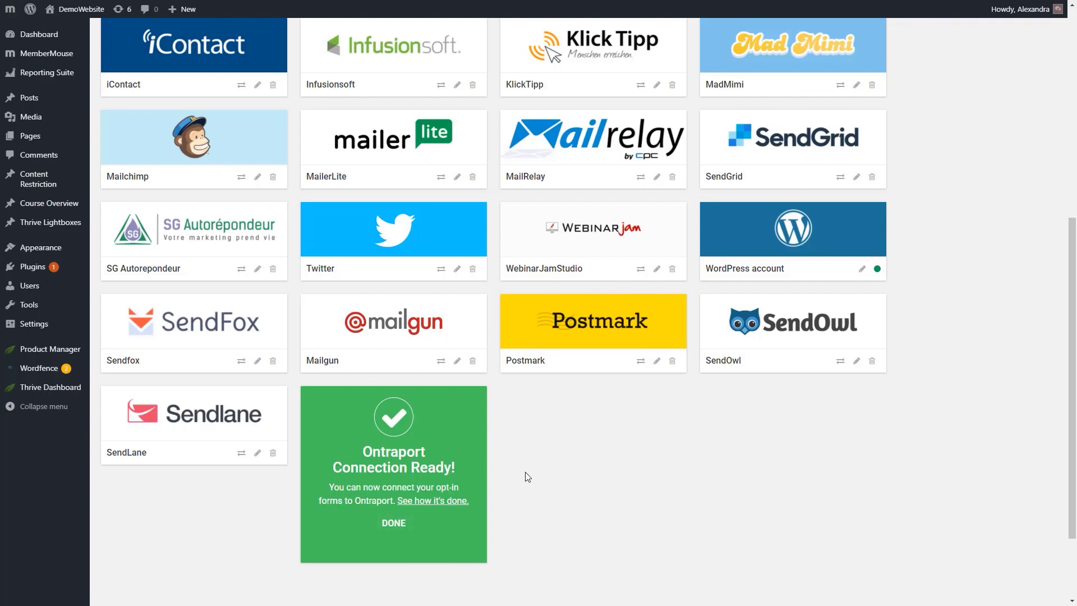
left_click(393, 523)
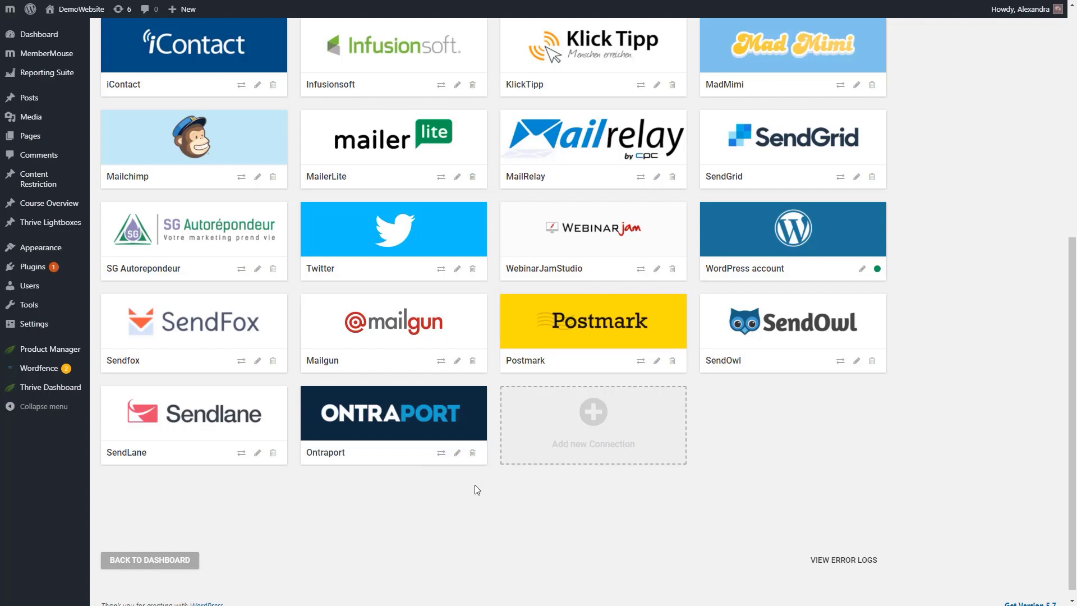
- Open an existing online course landing page from the site's page list for editing with Thrive Architect
mouse_move(25, 145)
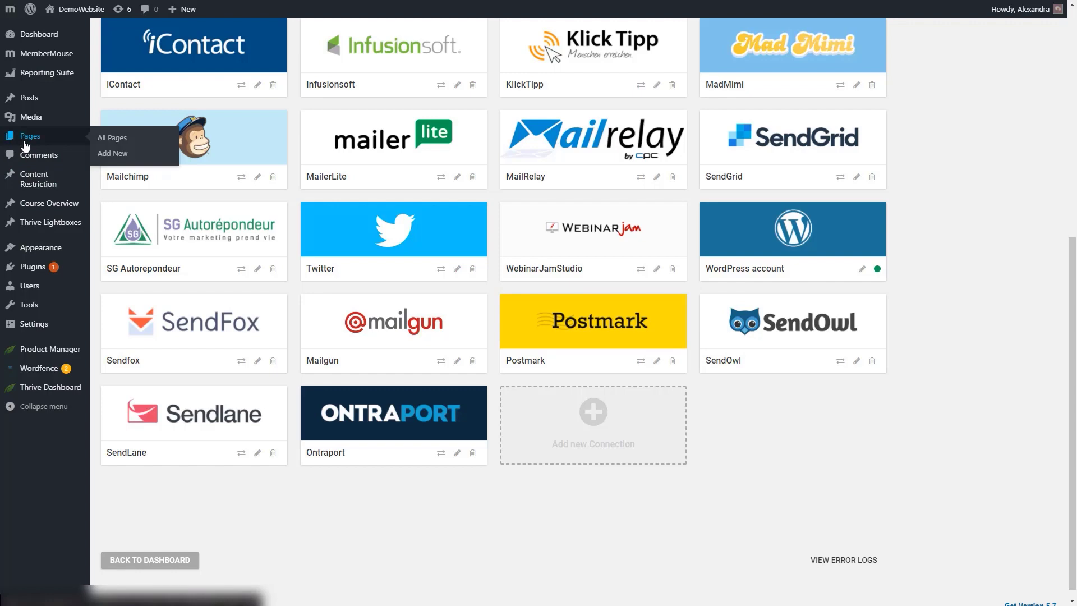
left_click(24, 145)
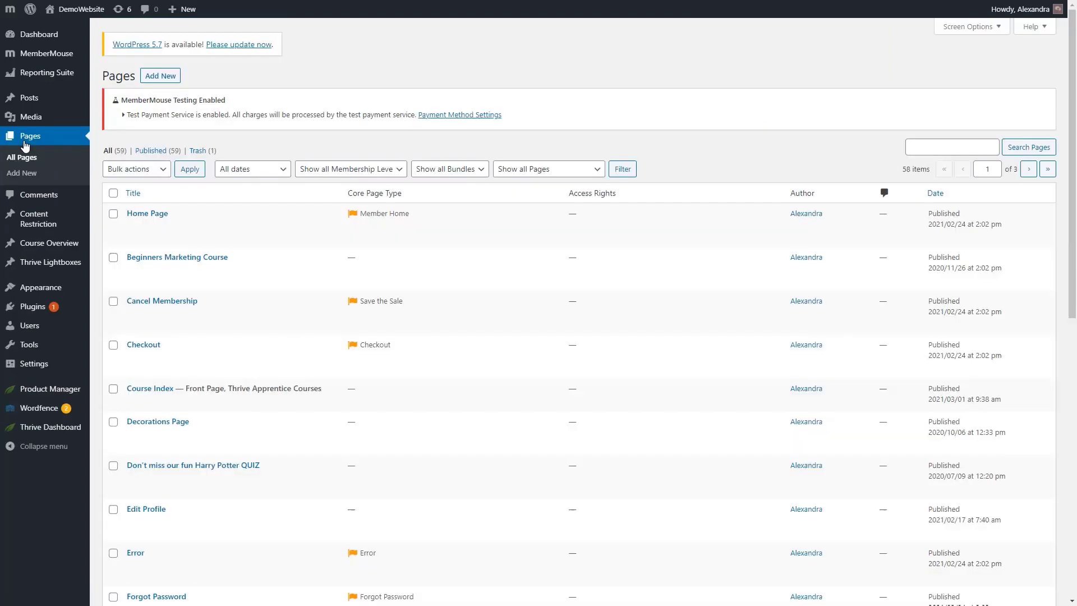
scroll(278, 315, "down", 3)
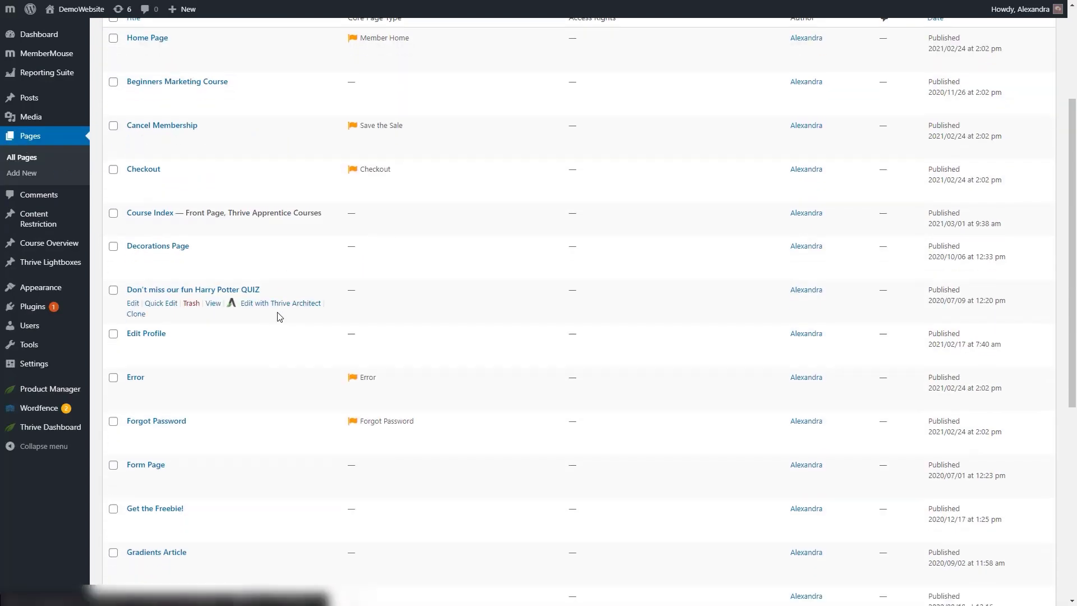
scroll(279, 317, "down", 2)
left_click(250, 371)
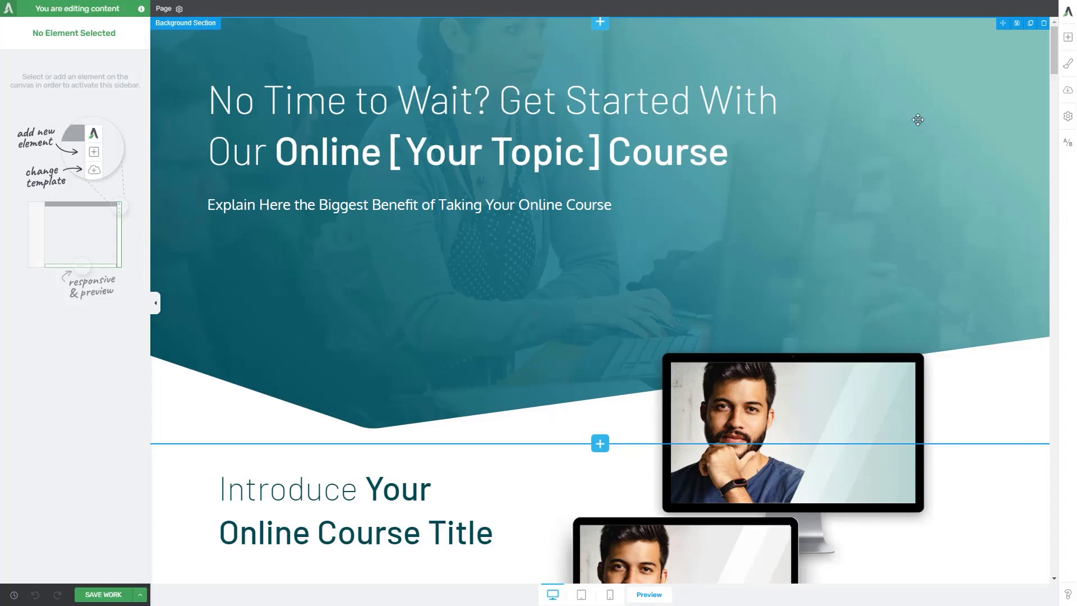
- Insert a Lead Generation element below the hero subheading using the Opt-in Form 05 template
left_click(1068, 39)
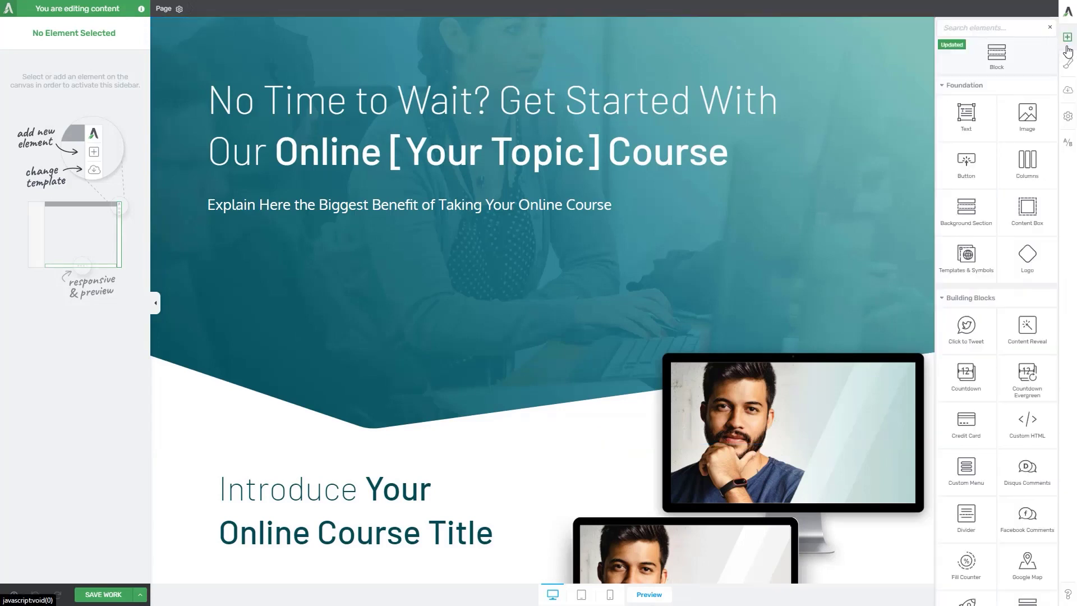
scroll(1029, 244, "down", 3)
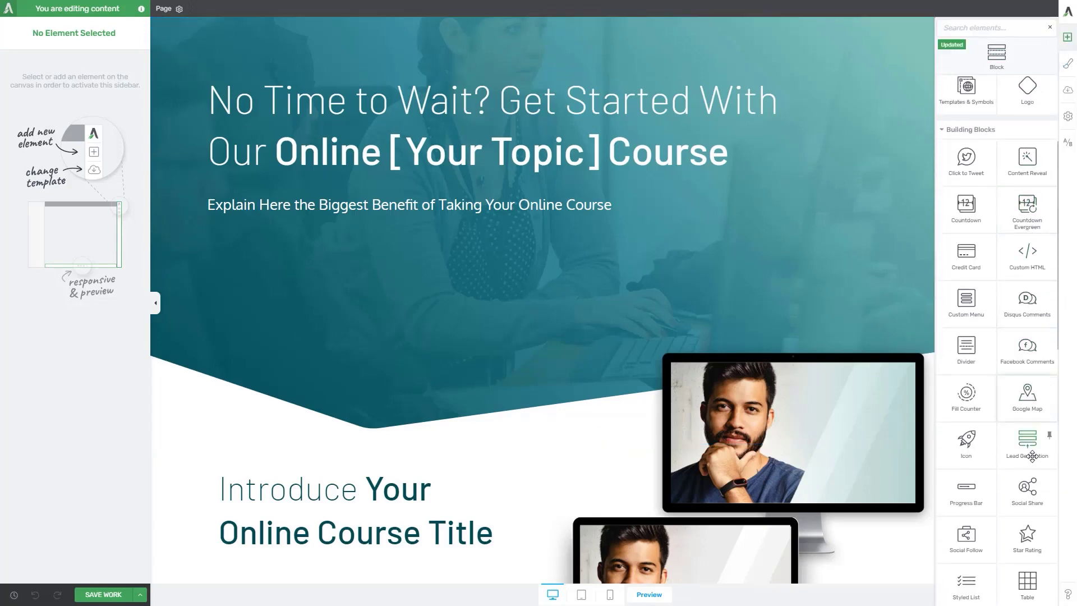
left_click_drag(1027, 446, 380, 222)
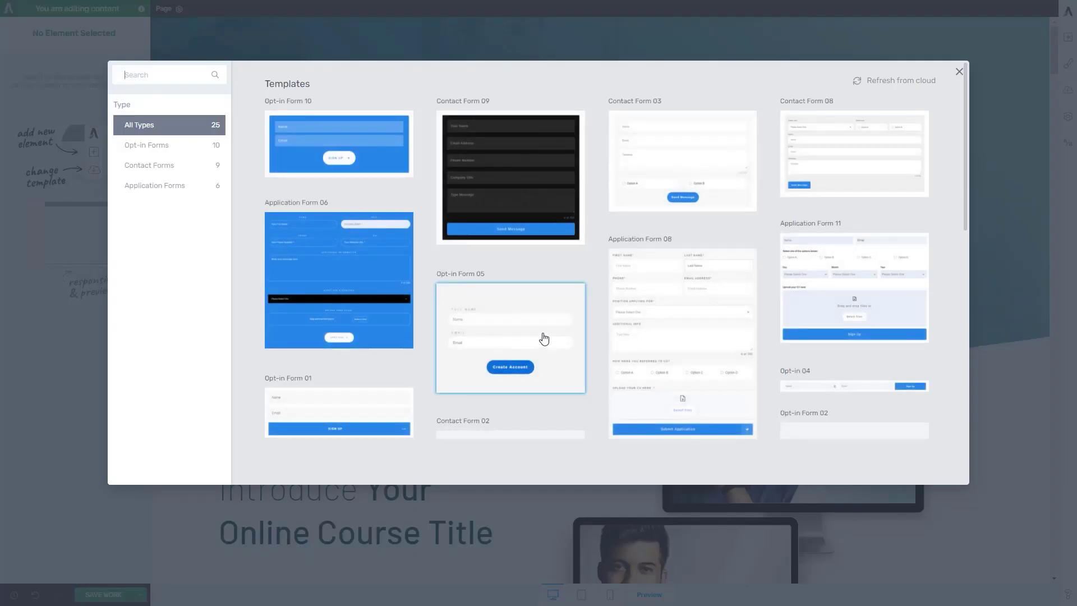
left_click(543, 339)
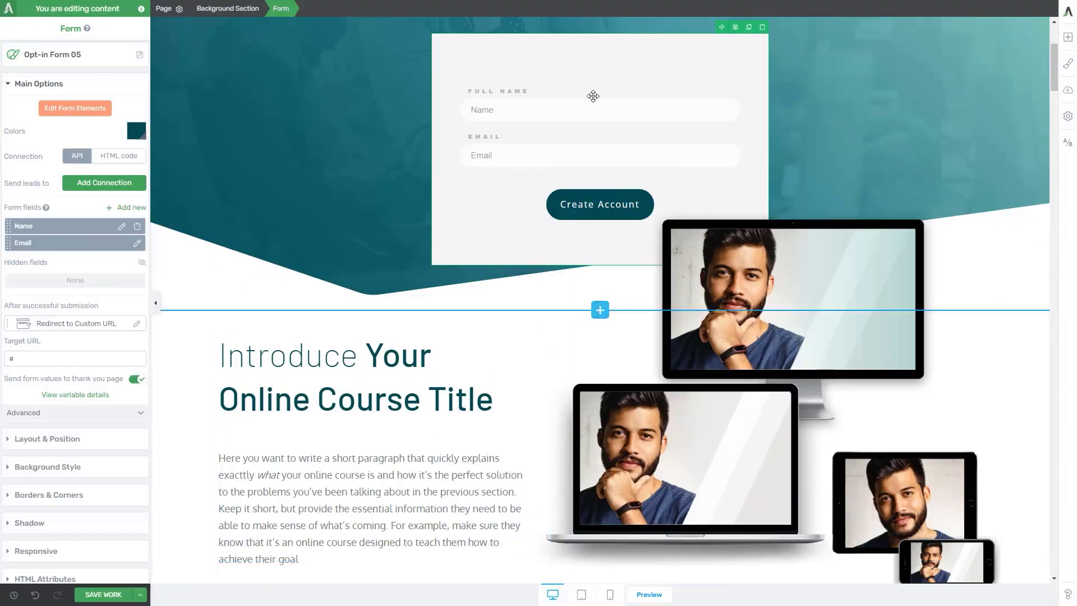
scroll(634, 129, "up", 1)
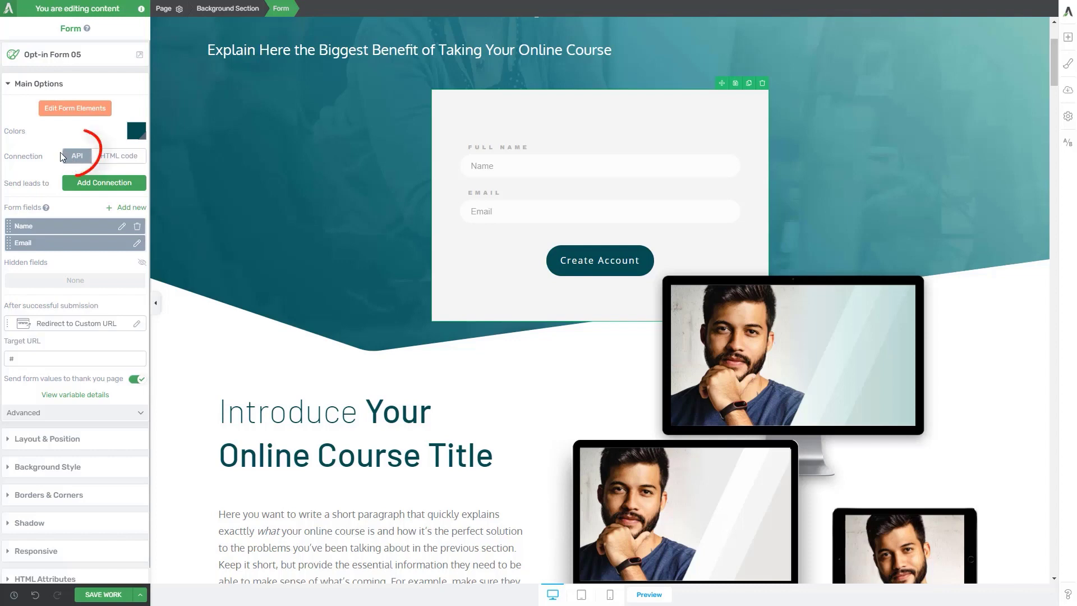
- Add an Ontraport API connection to the form with Holiday Campaign as its campaign, and apply it
left_click(98, 188)
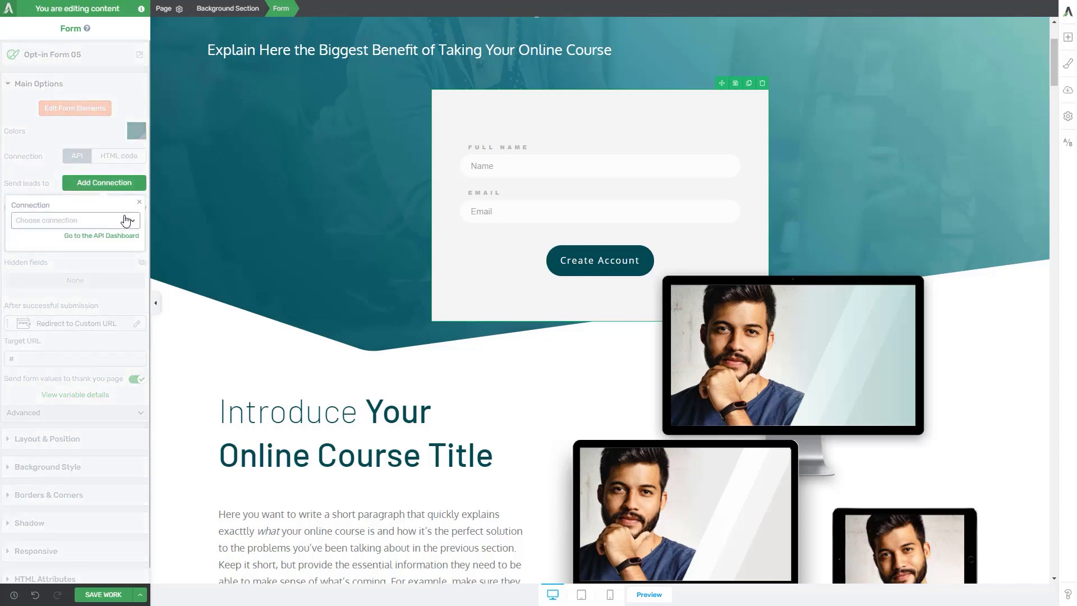
left_click(79, 220)
scroll(88, 303, "down", 5)
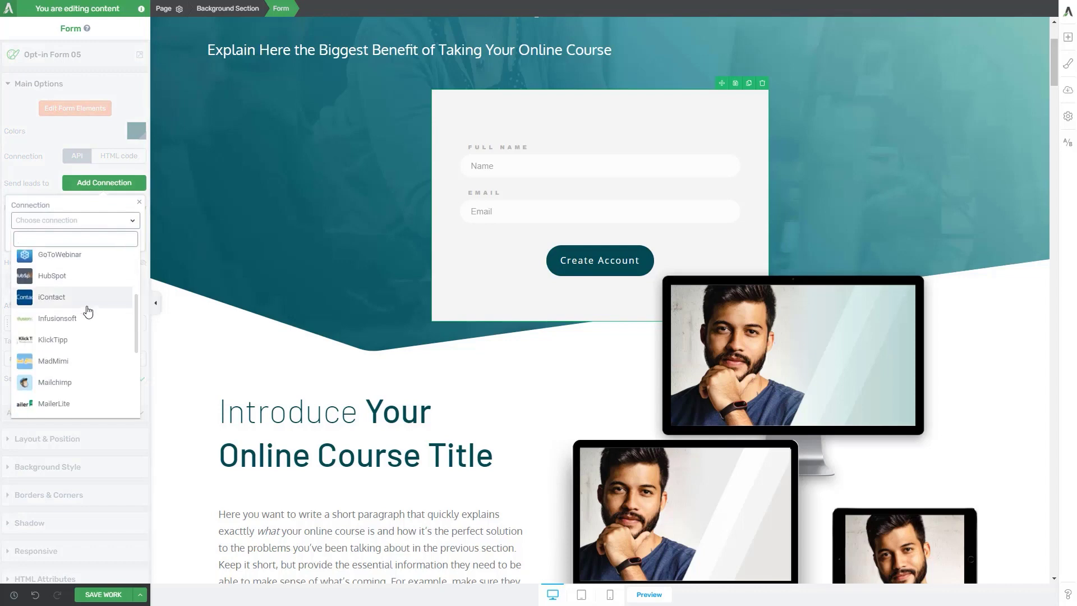
left_click(86, 308)
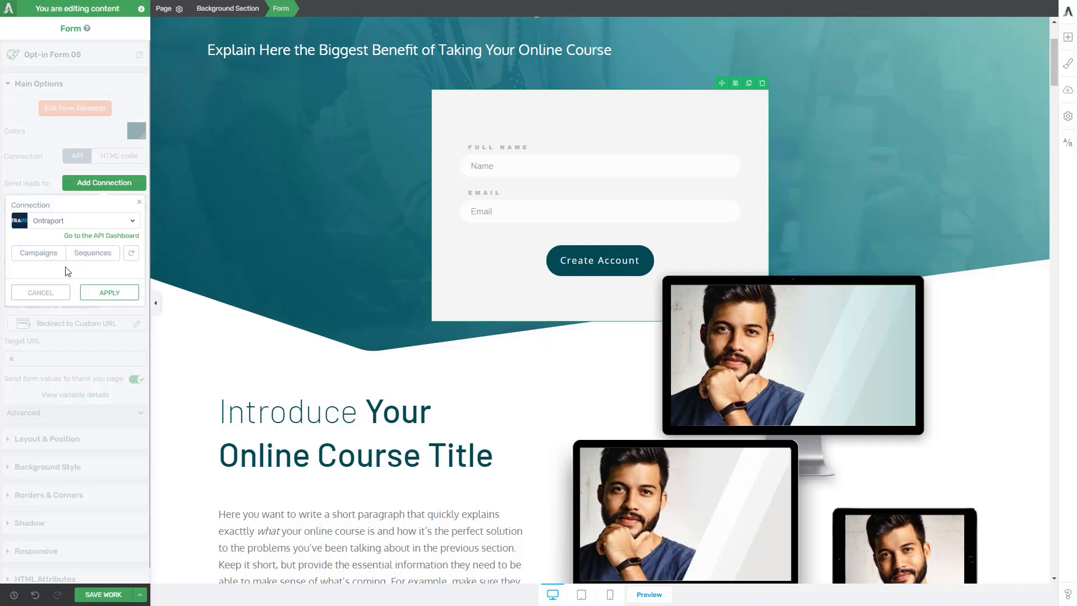
left_click(37, 257)
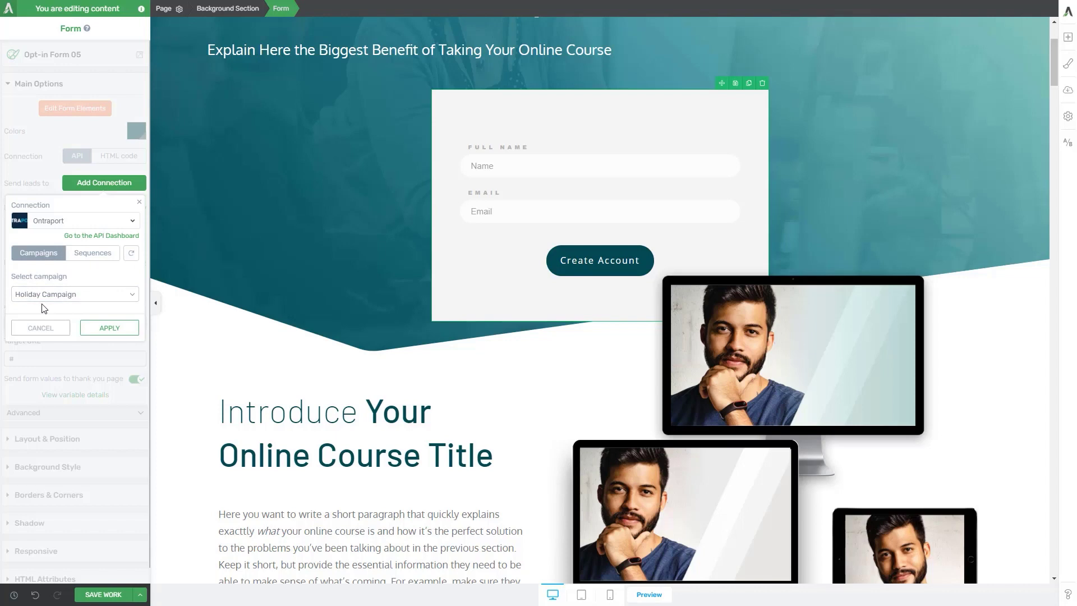
left_click(105, 329)
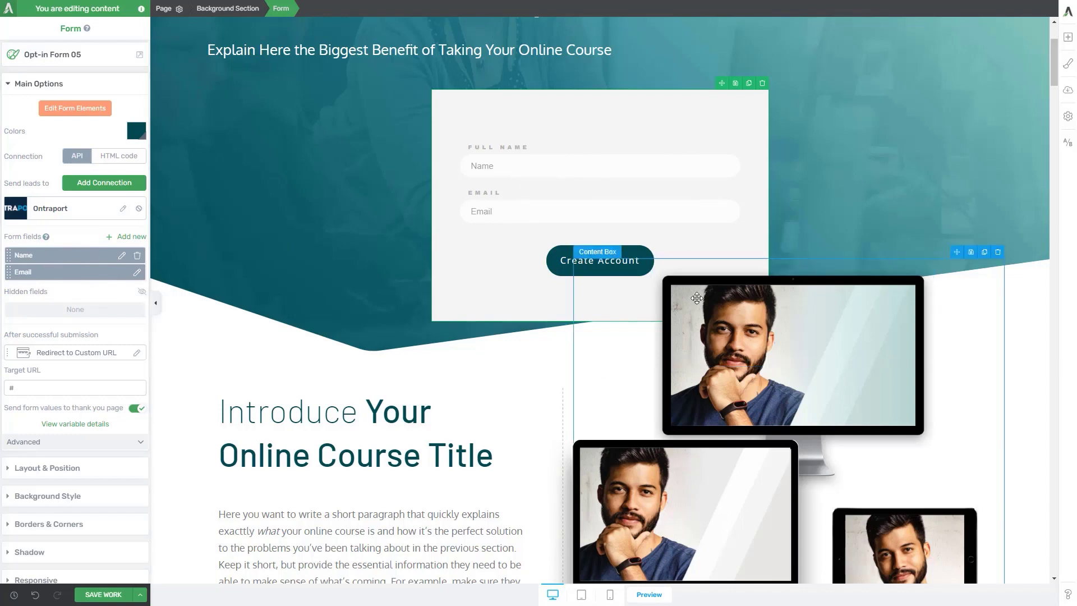
- Examine the options for adding a form field and for the action after successful submission, without applying changes
left_click(128, 236)
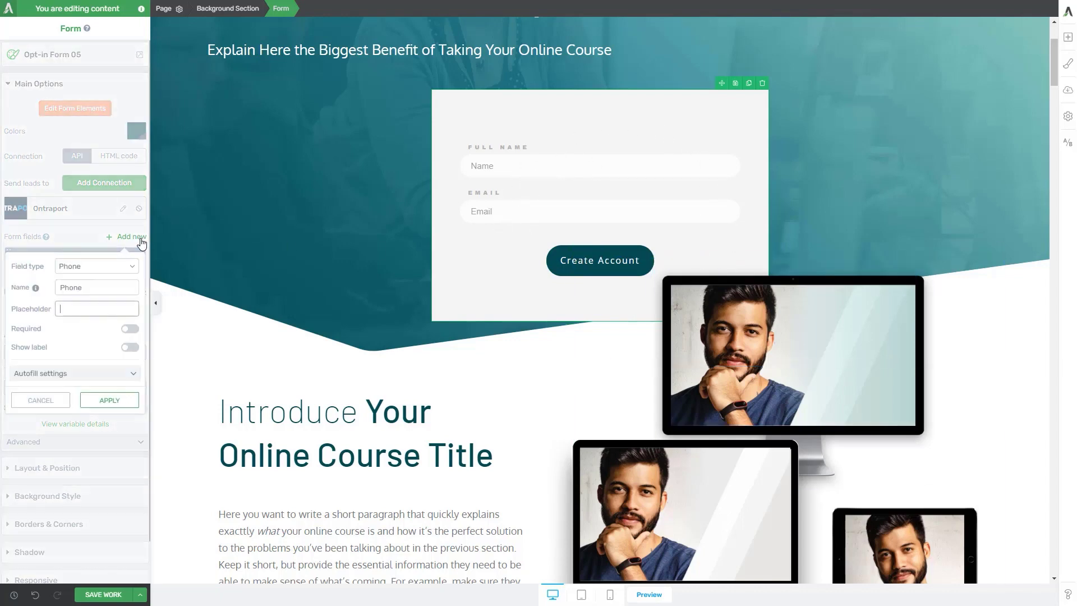
left_click(127, 245)
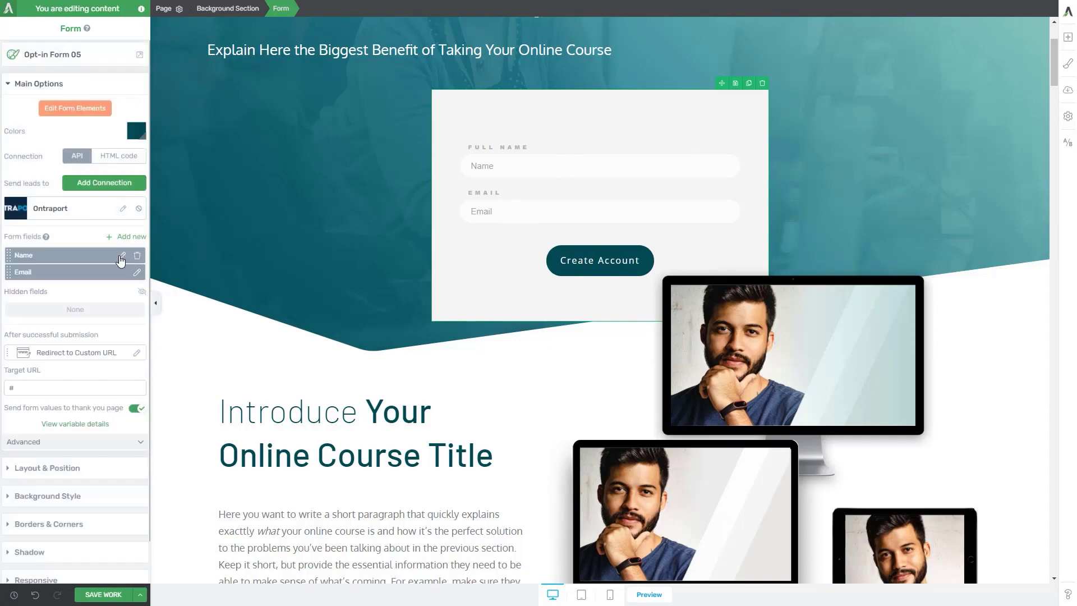
left_click(77, 357)
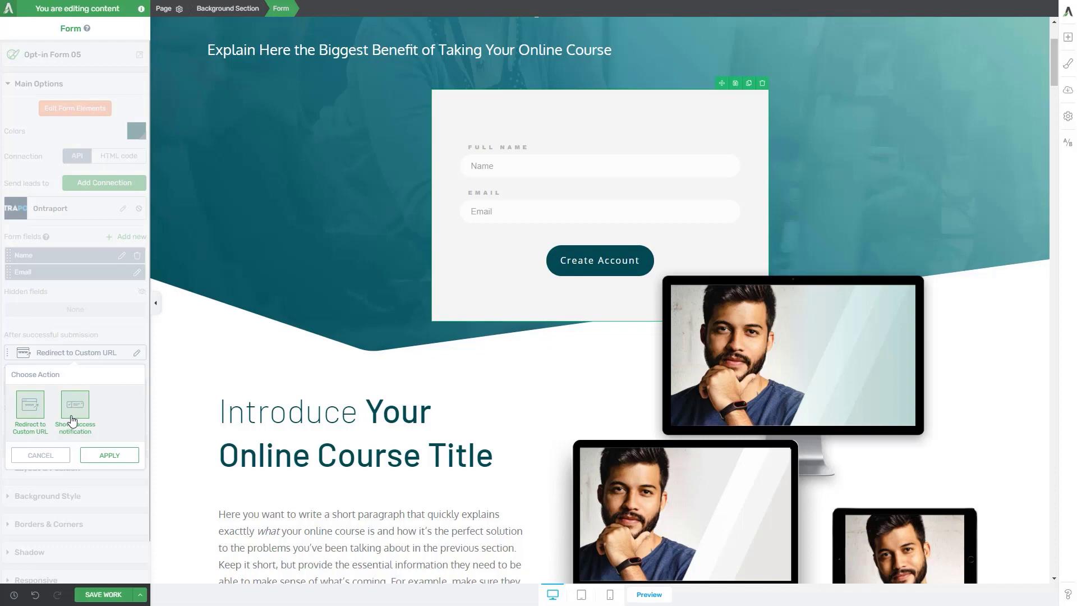
left_click(51, 459)
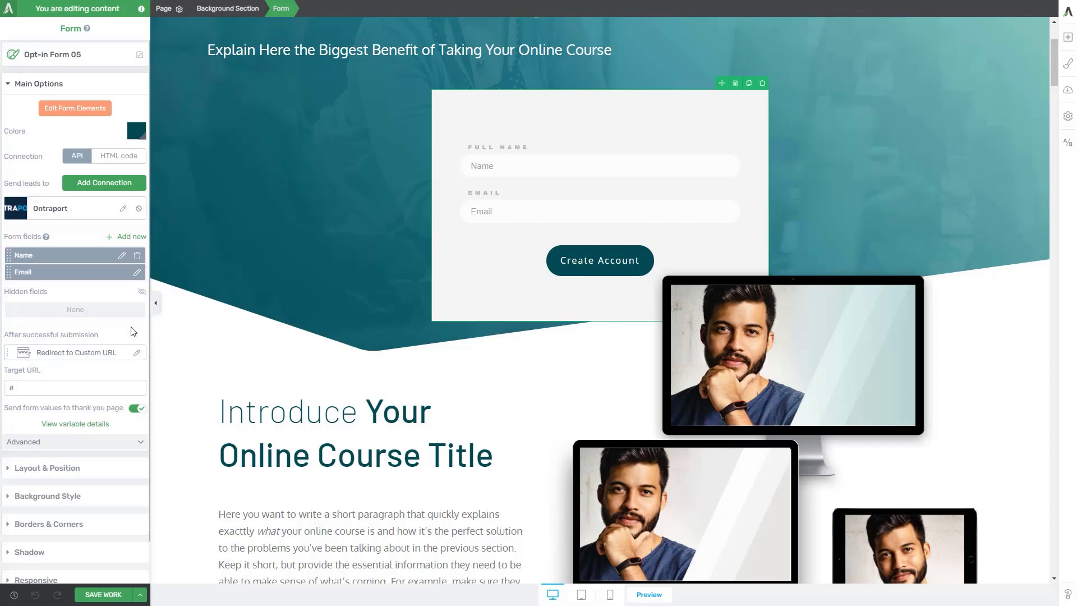
- Save the landing page with its opt-in form
left_click(112, 593)
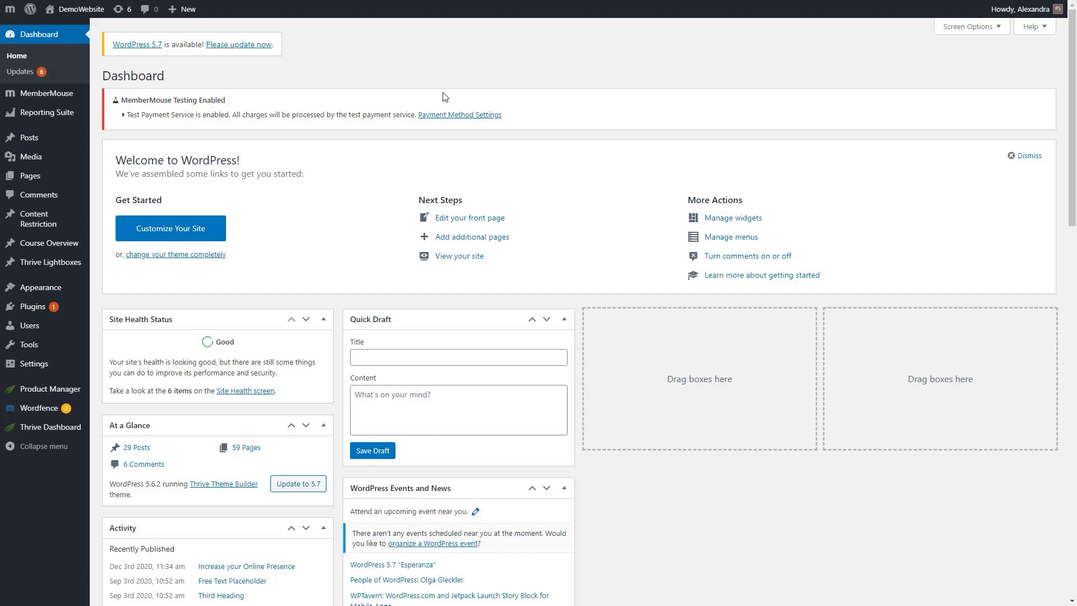
- In Thrive Leads, open the Marketing Campaign form of the Ontraport lead group's Lightbox for design editing
mouse_move(56, 429)
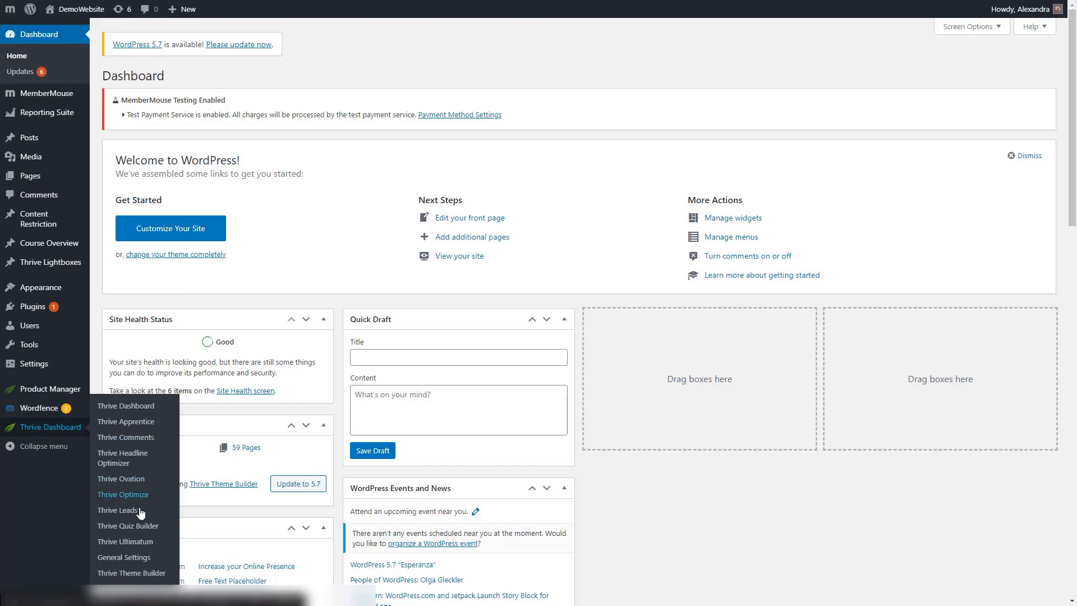
left_click(119, 511)
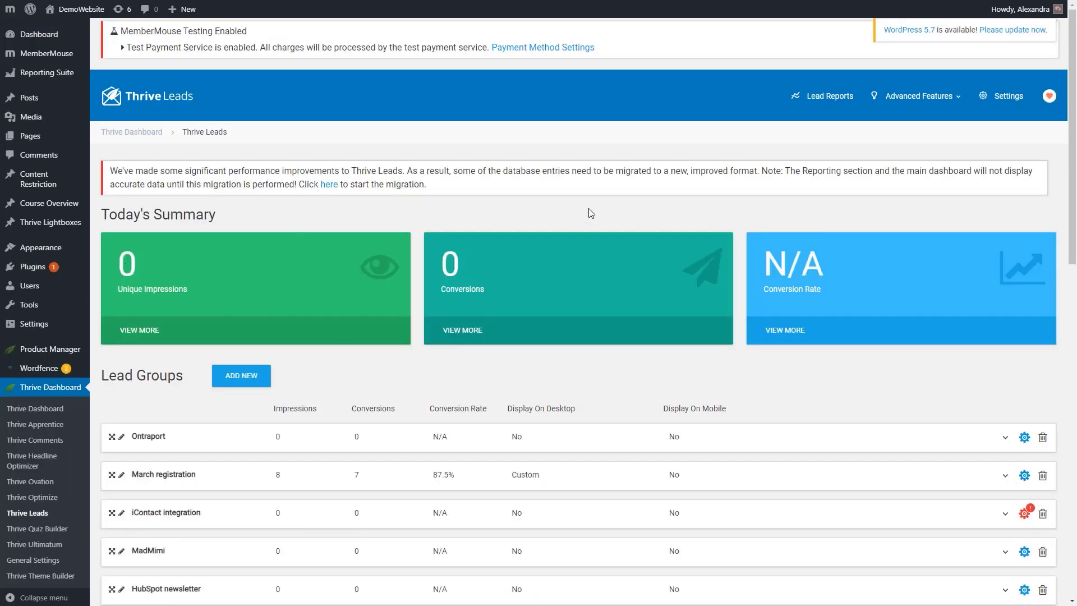
left_click(406, 438)
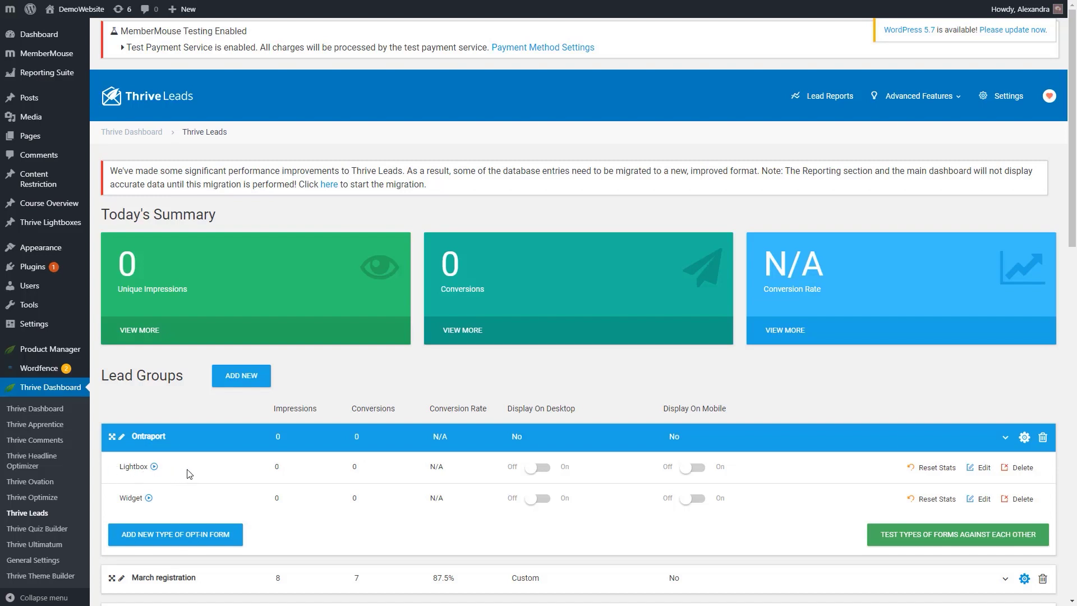
left_click(977, 468)
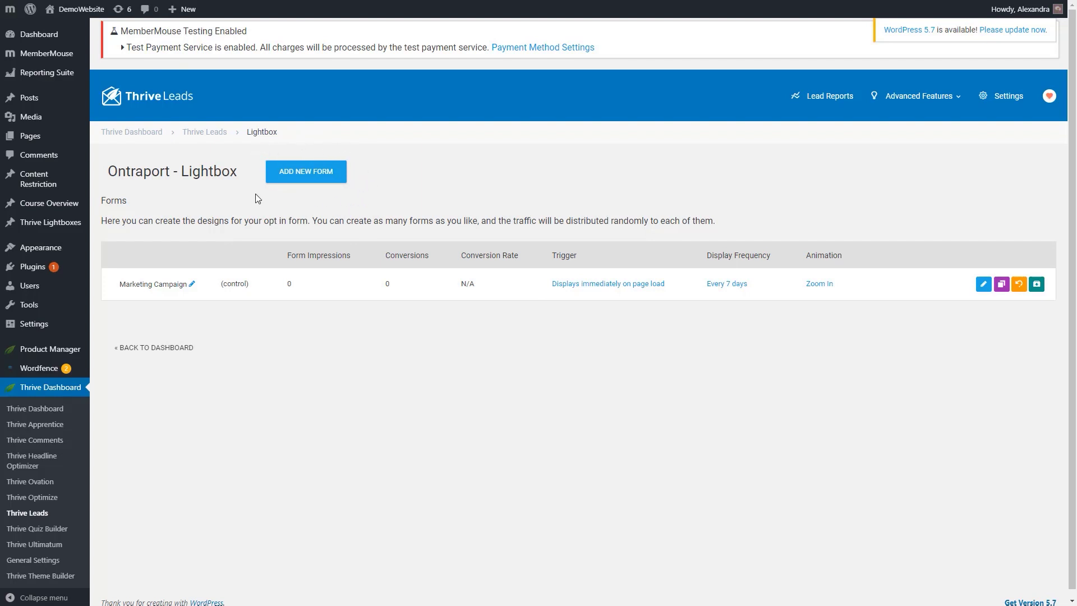
left_click(984, 285)
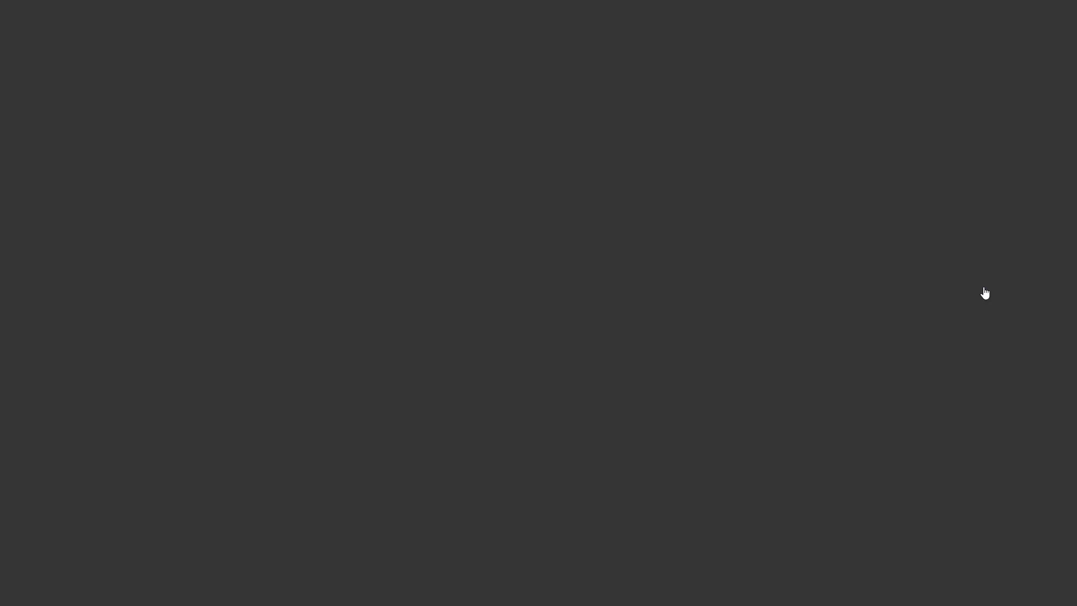